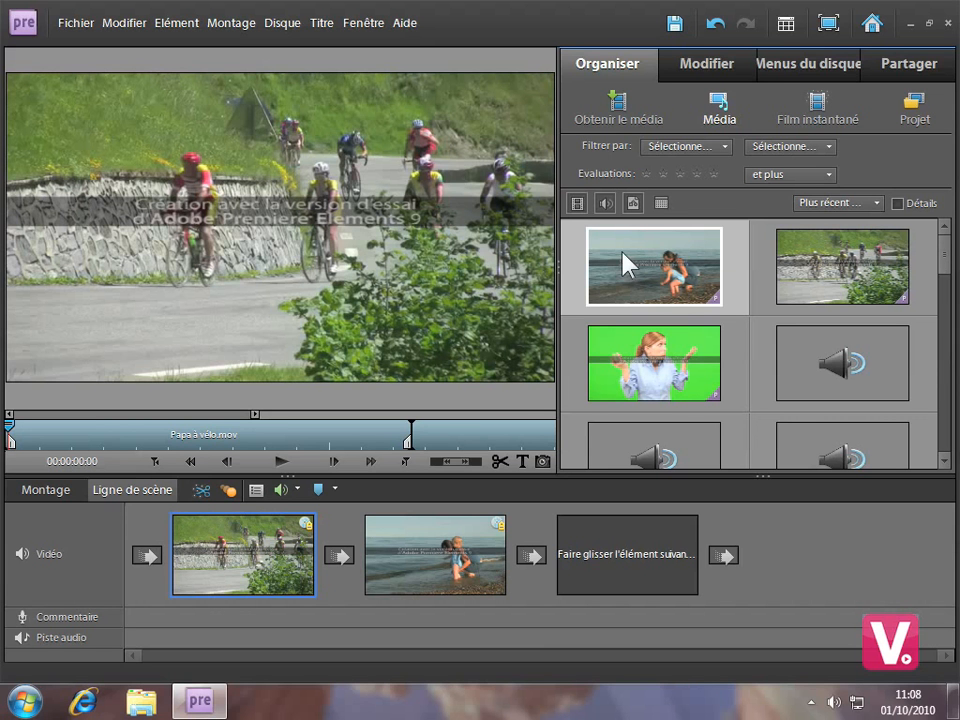
Open the disc sharing settings for a DVD and choose Disque as the burn destination
click(911, 72)
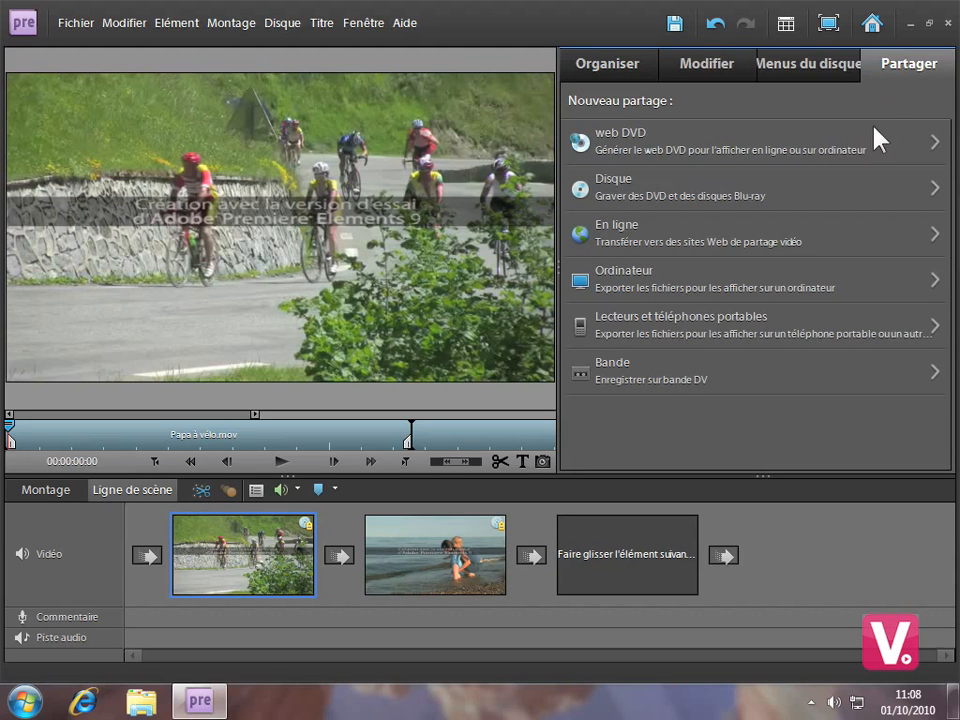
click(609, 177)
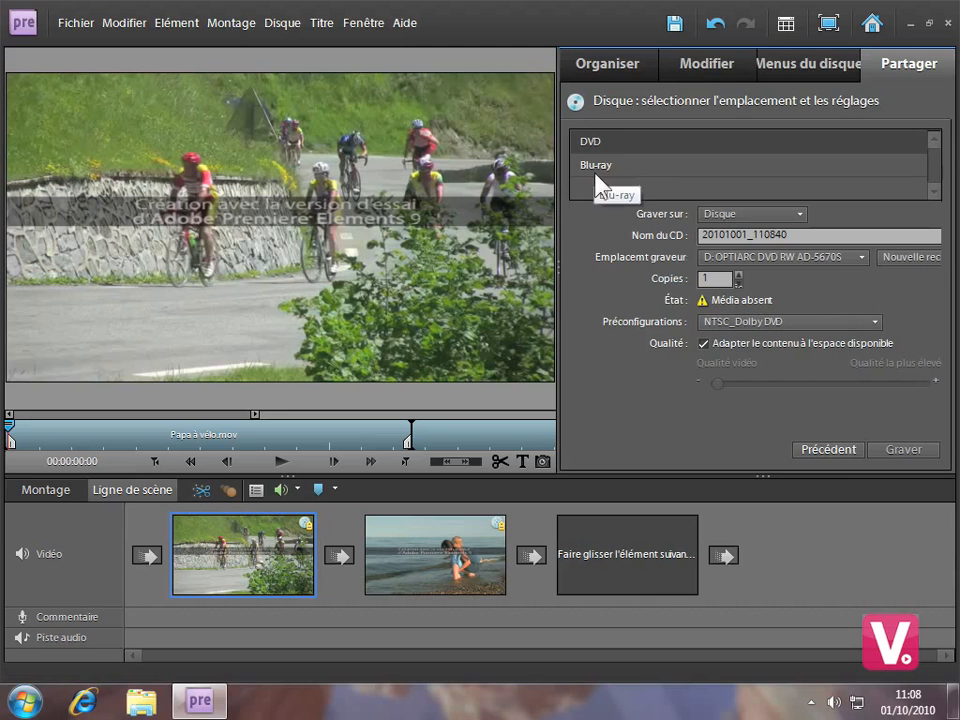
click(801, 216)
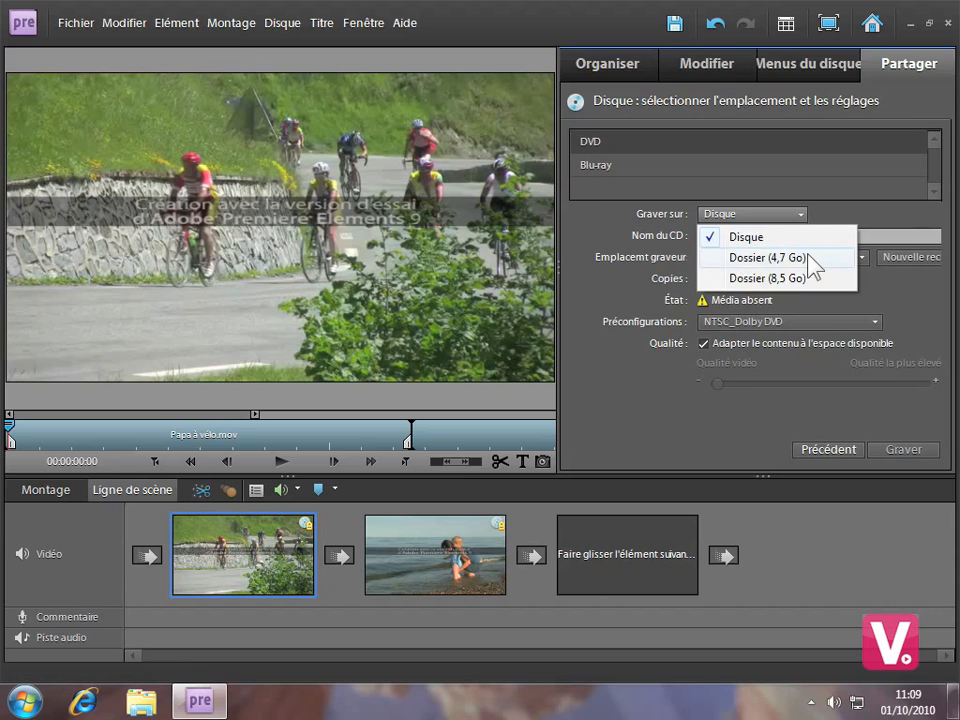
click(797, 238)
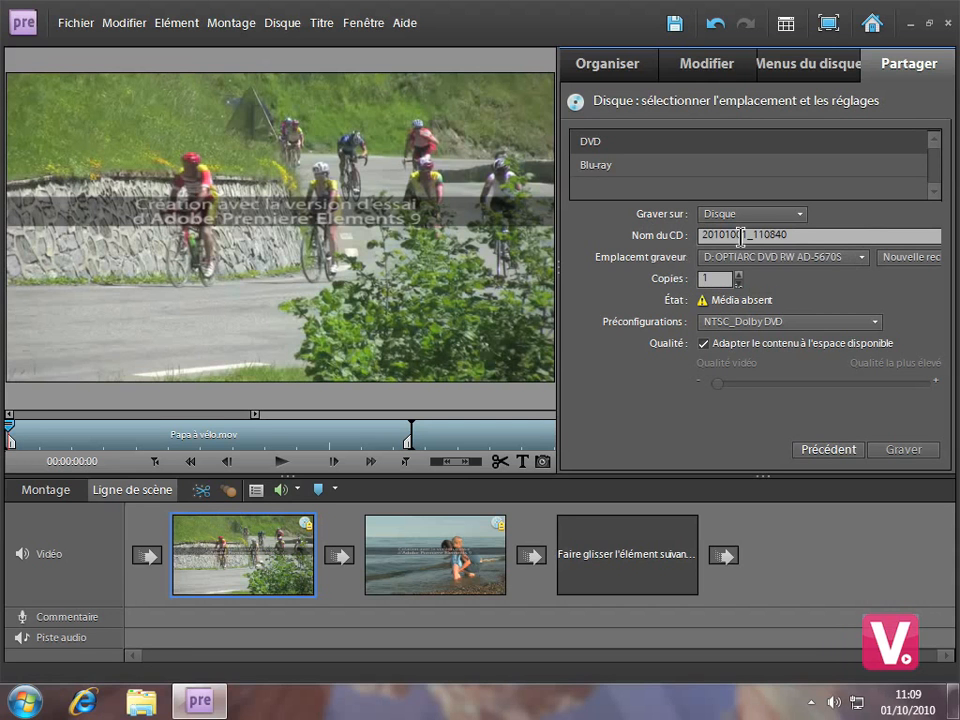
Name the disc "Mes vacances à la mer", adjust the number of copies, and return to the list of sharing options
drag(793, 240, 681, 236)
text(Me)
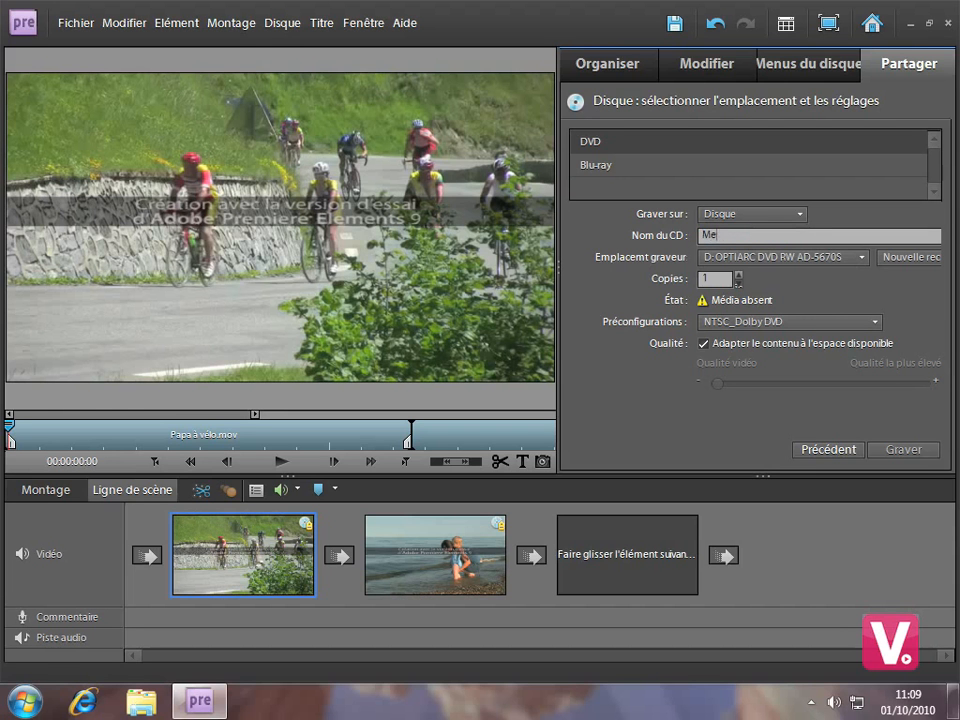
text(s vacances à la mer)
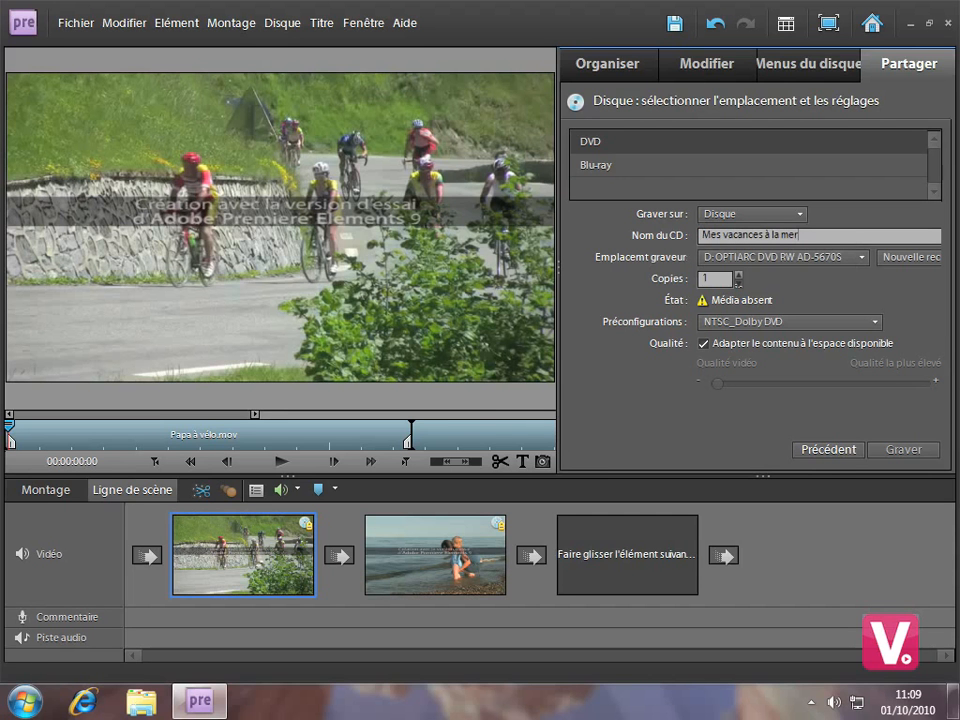
click(738, 274)
click(836, 450)
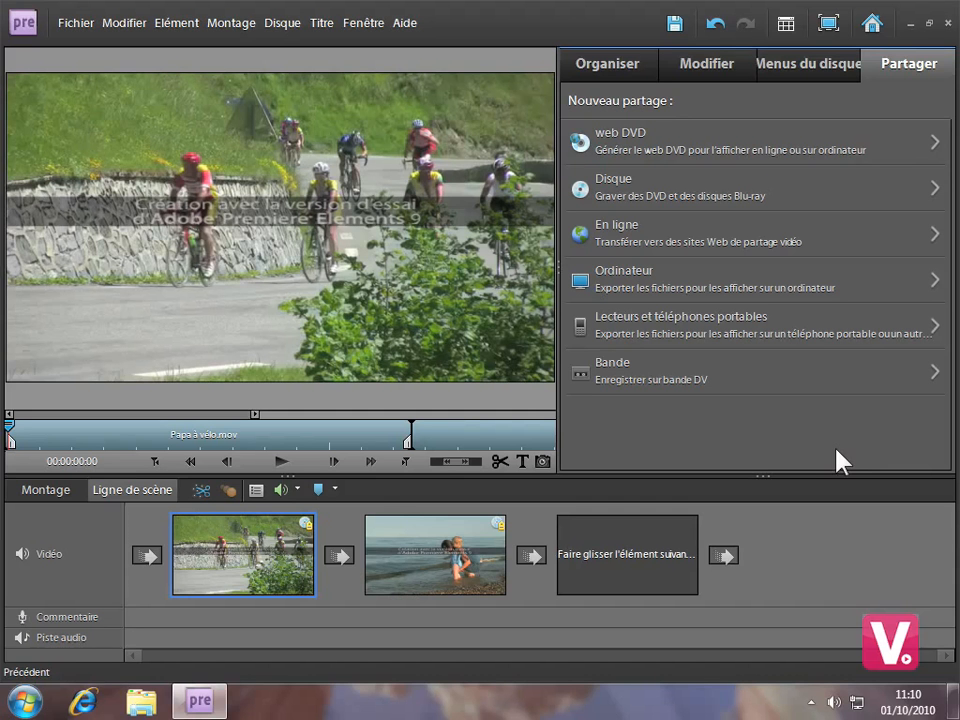
Start an export for computer playback and choose Windows Media from the available formats
click(607, 275)
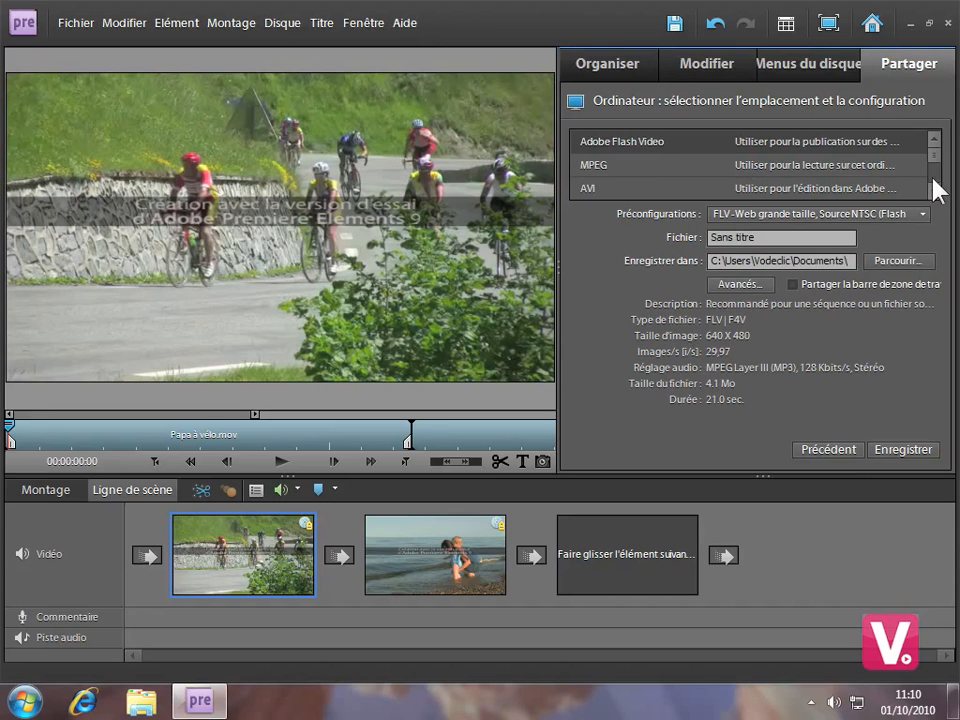
click(933, 189)
click(933, 189)
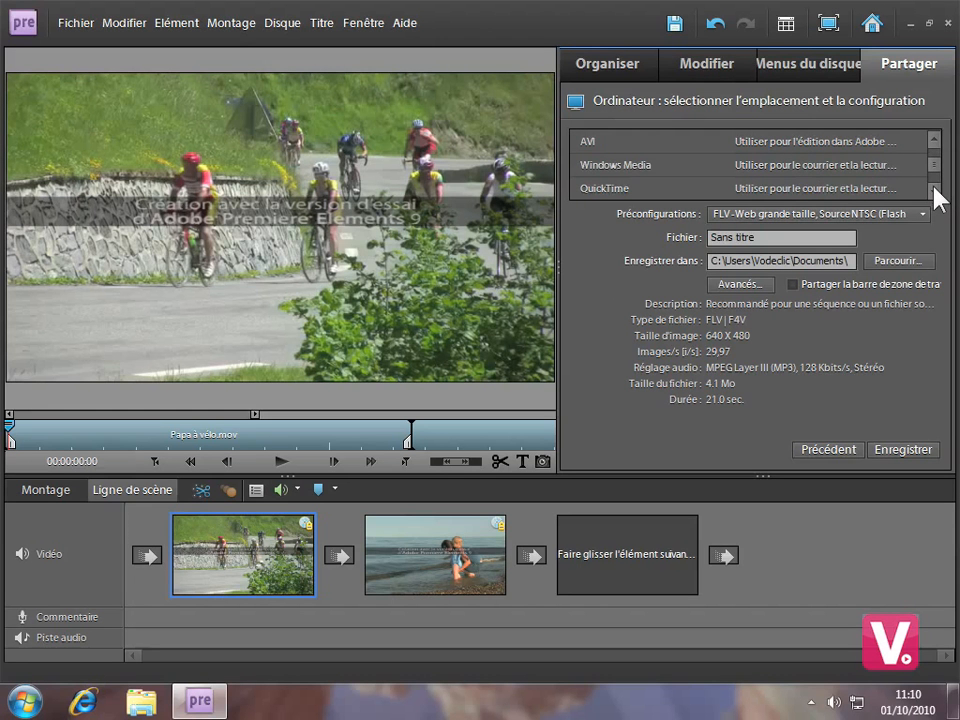
click(933, 189)
click(933, 189)
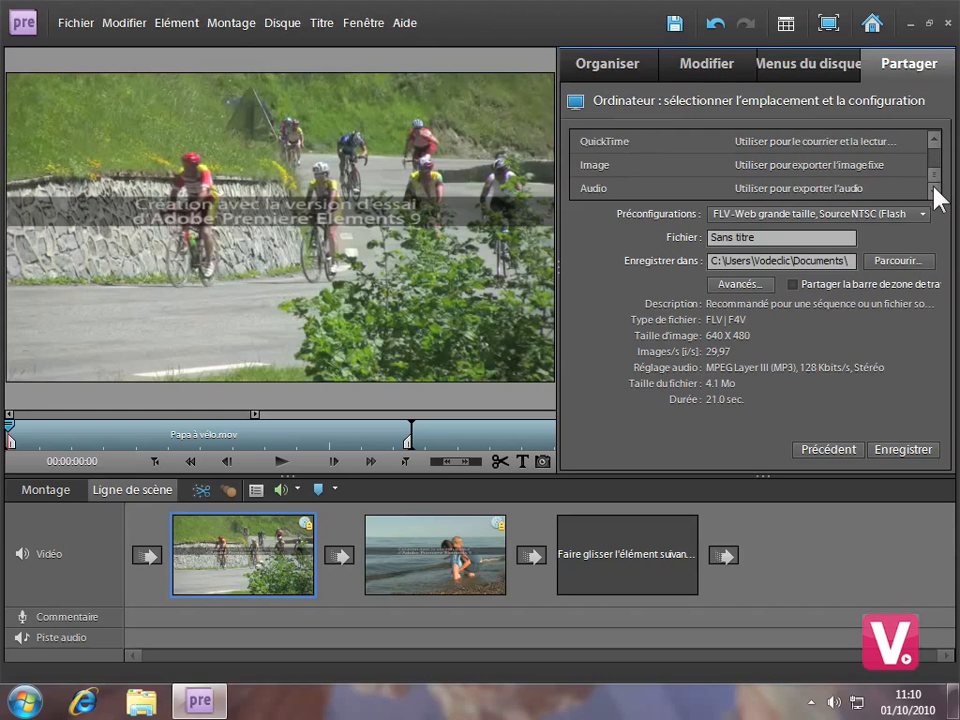
click(936, 142)
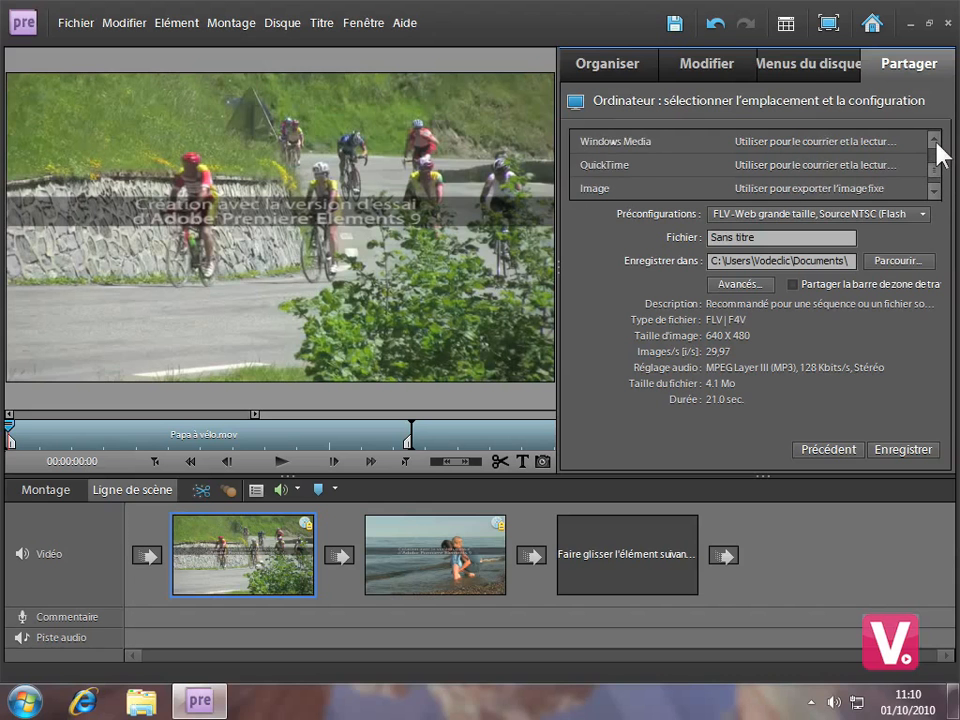
click(936, 142)
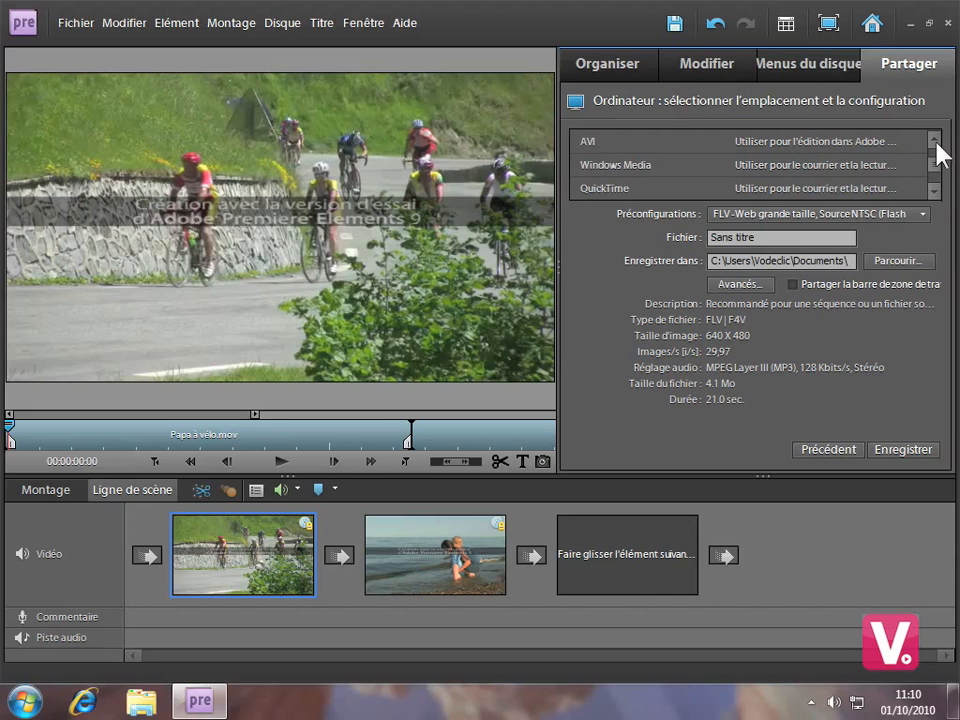
click(638, 167)
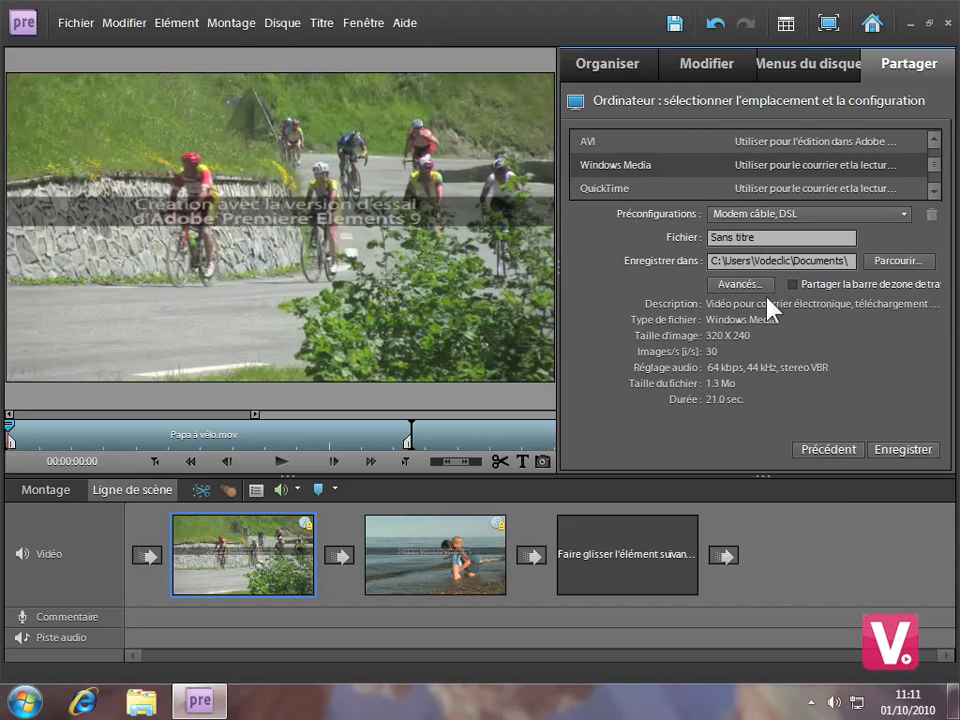
Try the Réseau local (LAN) preset for the Windows Media export, and set it back to Modem câble, DSL
click(906, 216)
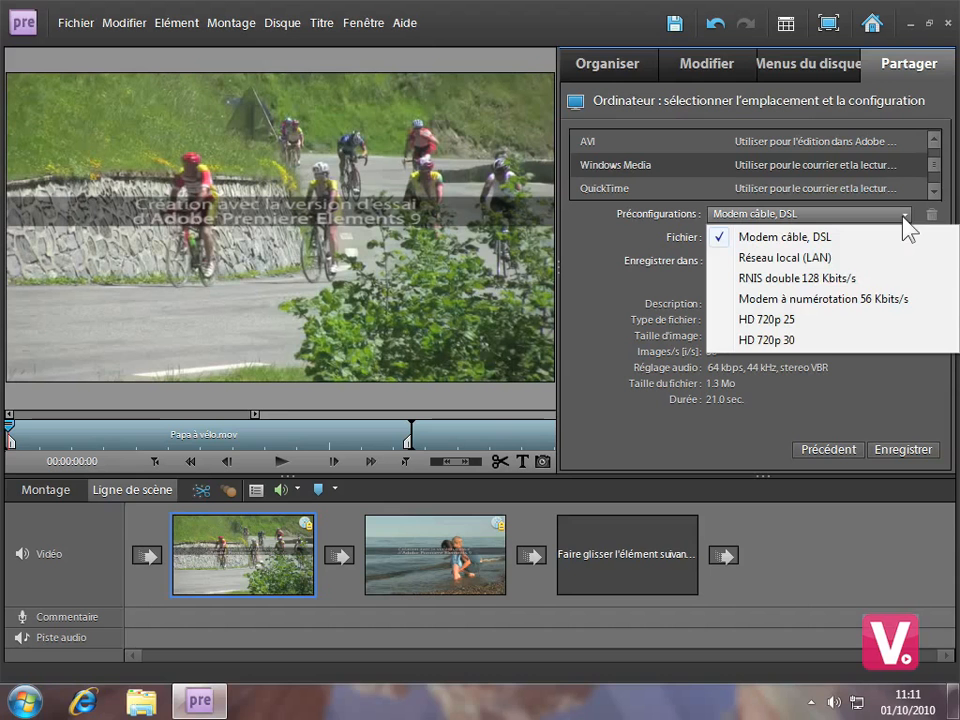
click(793, 258)
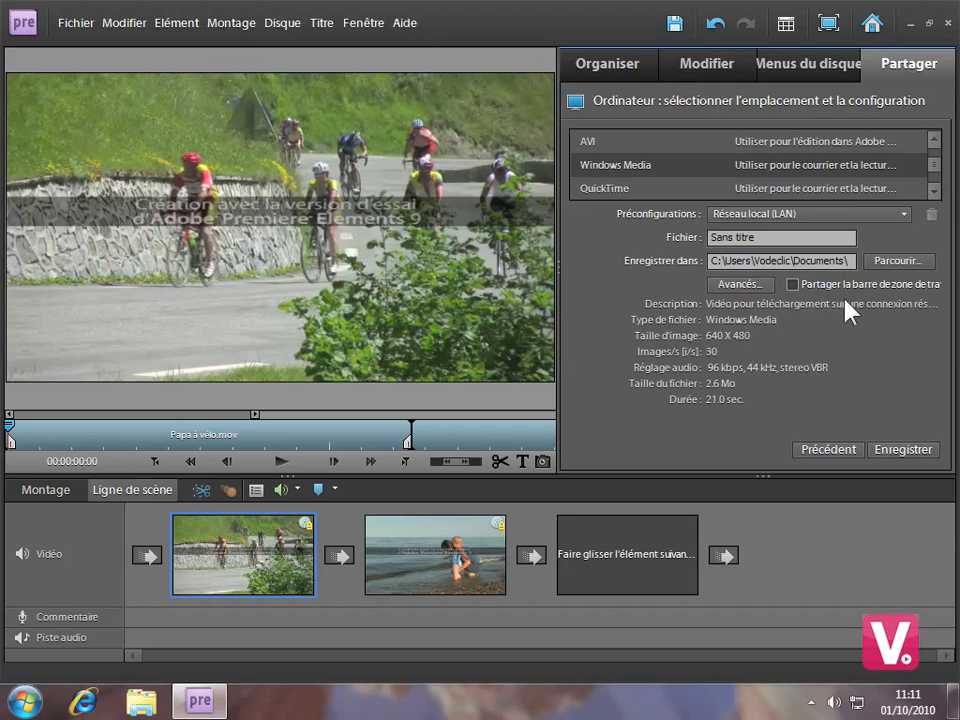
click(904, 216)
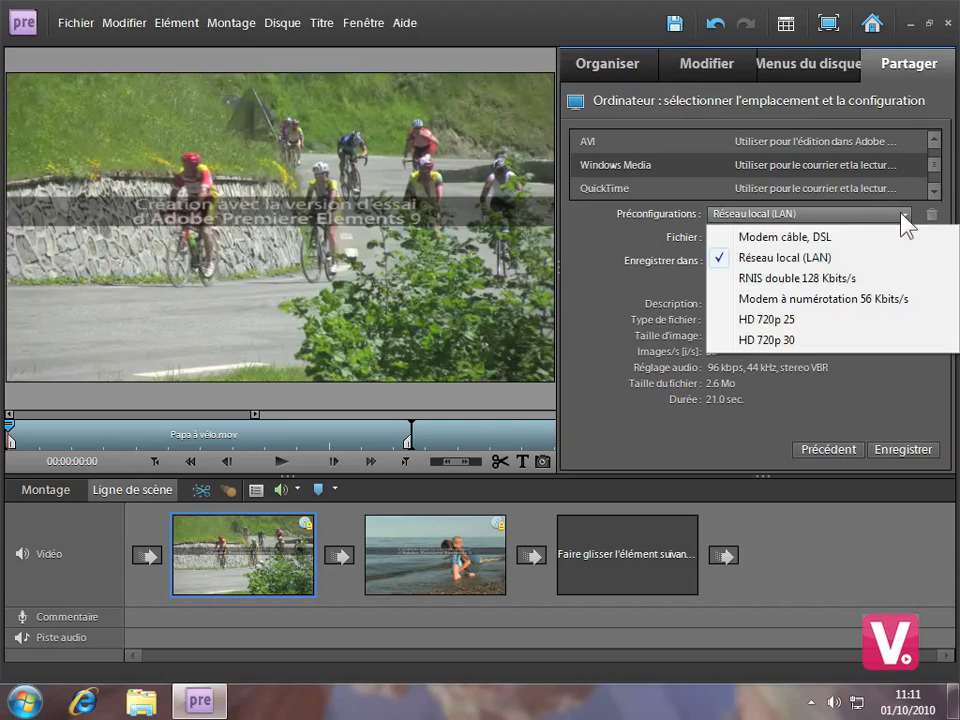
click(799, 238)
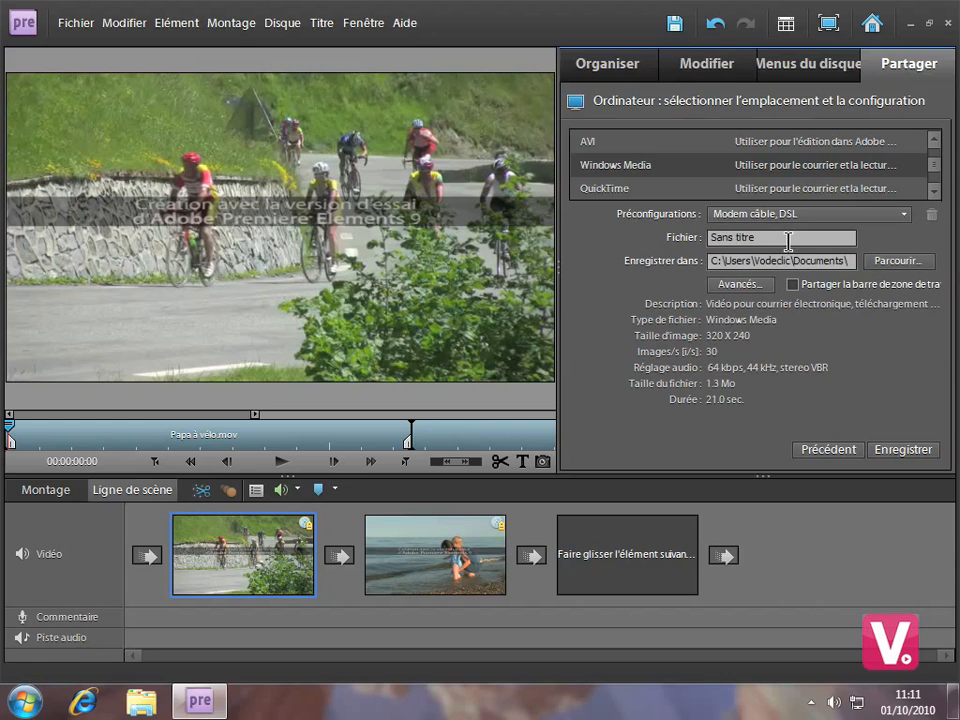
Name the export file "Mes vacances à la mer" and set its save folder to the desktop (Bureau)
drag(791, 241, 708, 243)
text(Mes vacances à la mer)
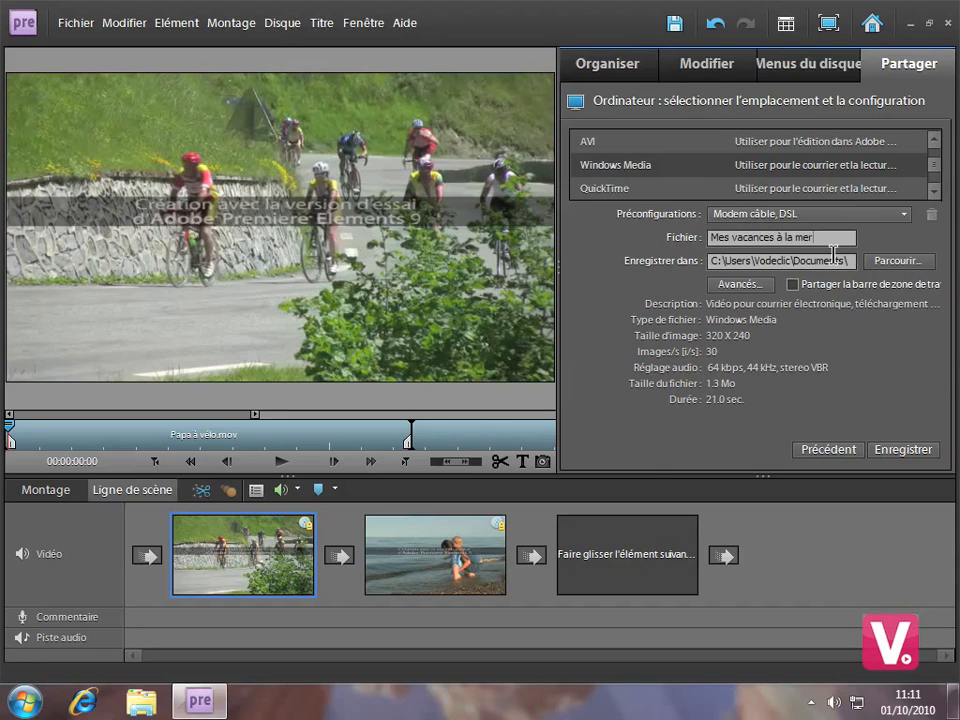
click(898, 262)
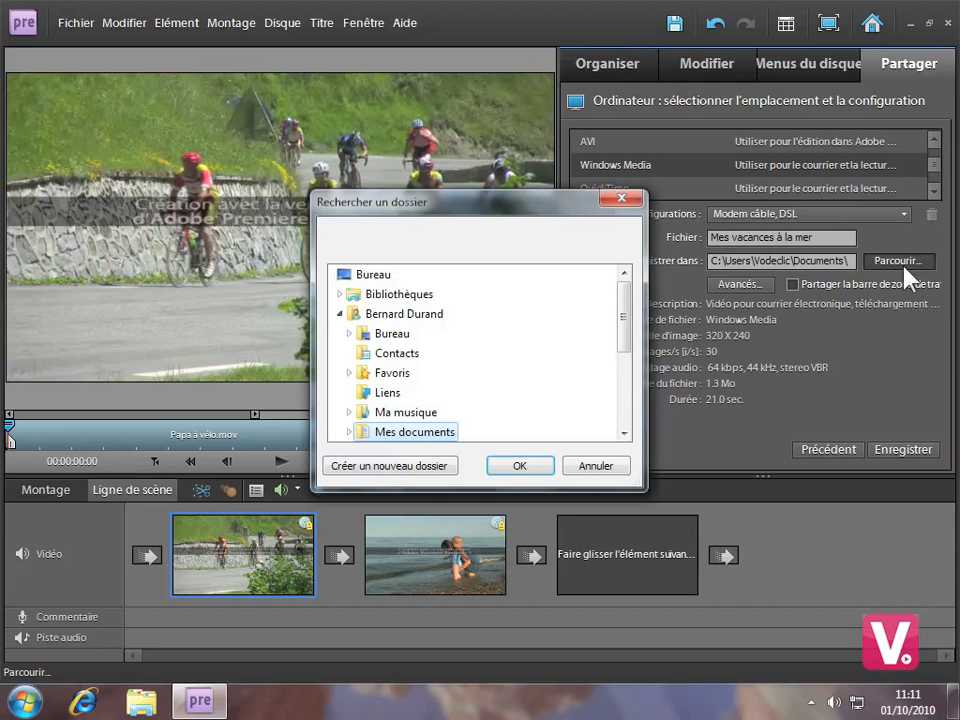
click(375, 280)
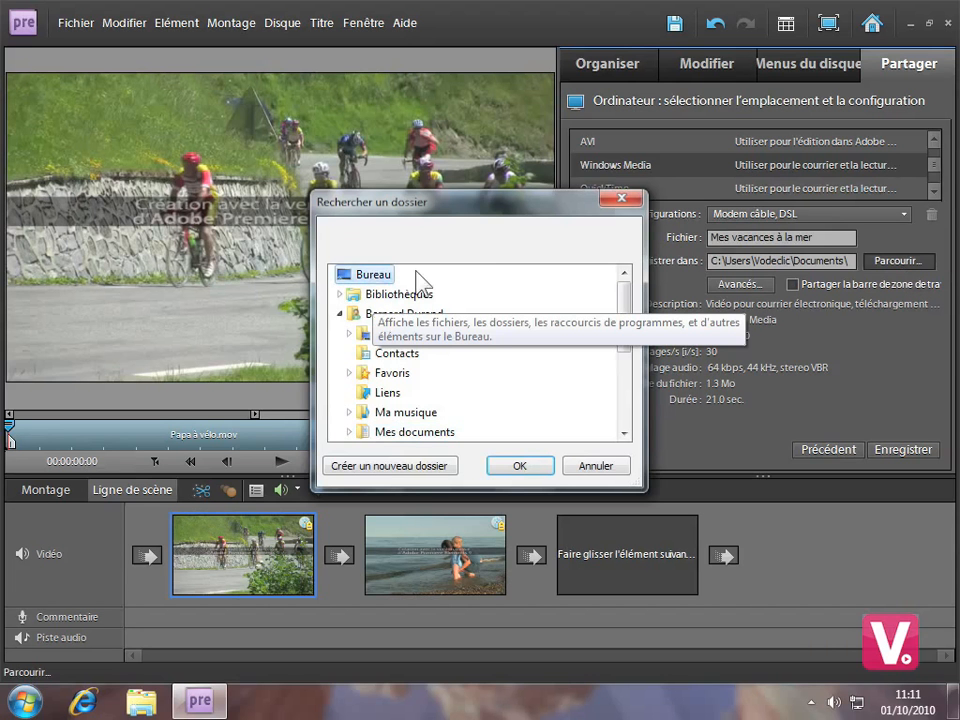
click(533, 467)
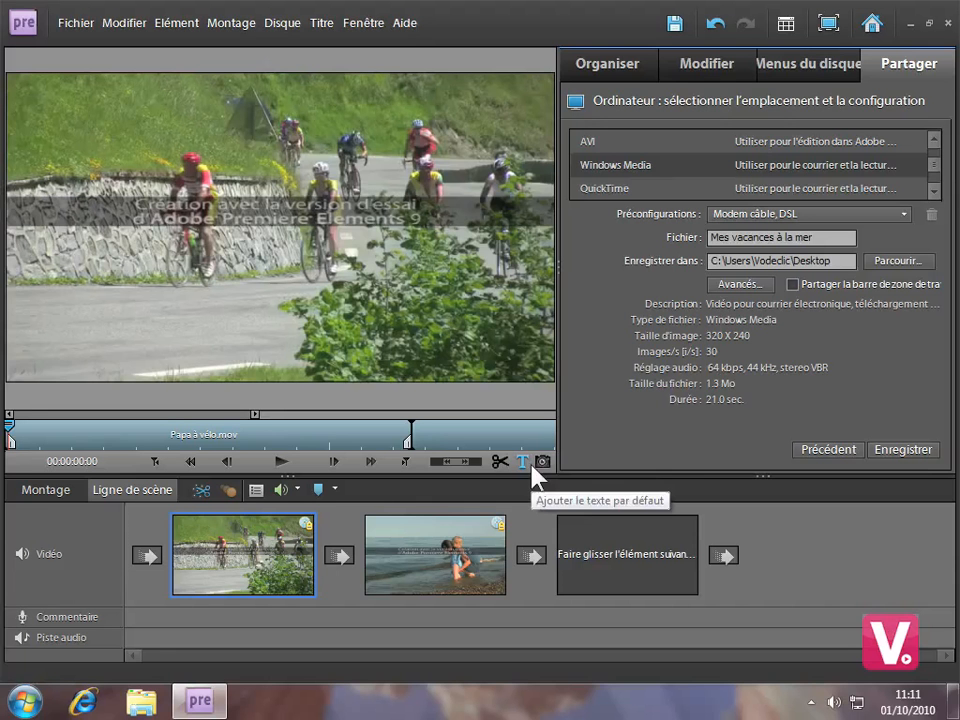
Review the advanced export settings without changing them, and export the Windows Media file through to completion
click(751, 284)
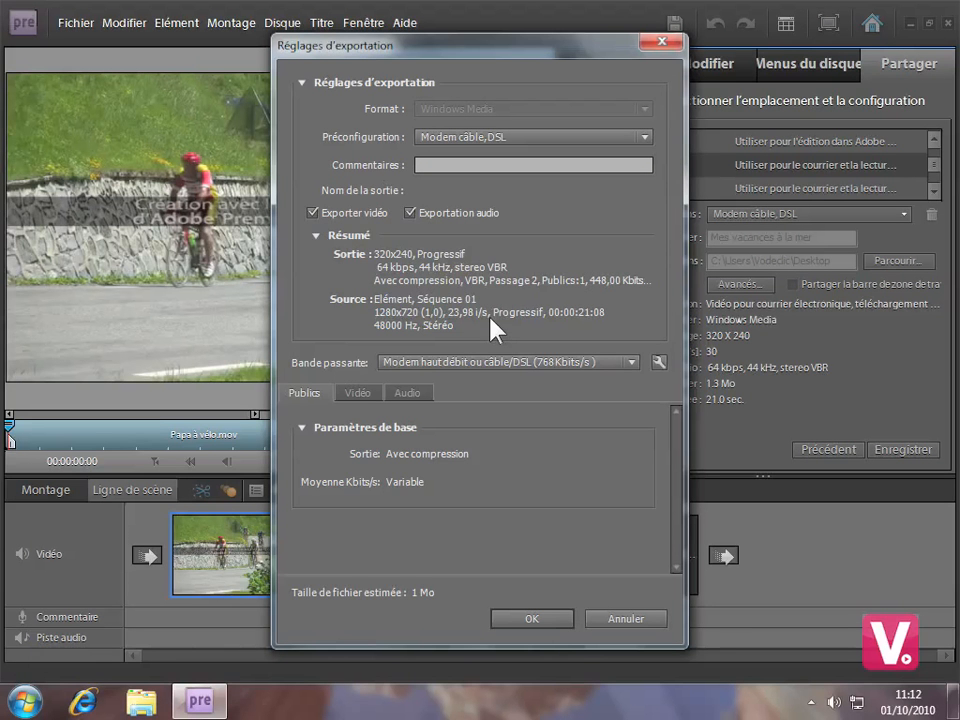
click(636, 620)
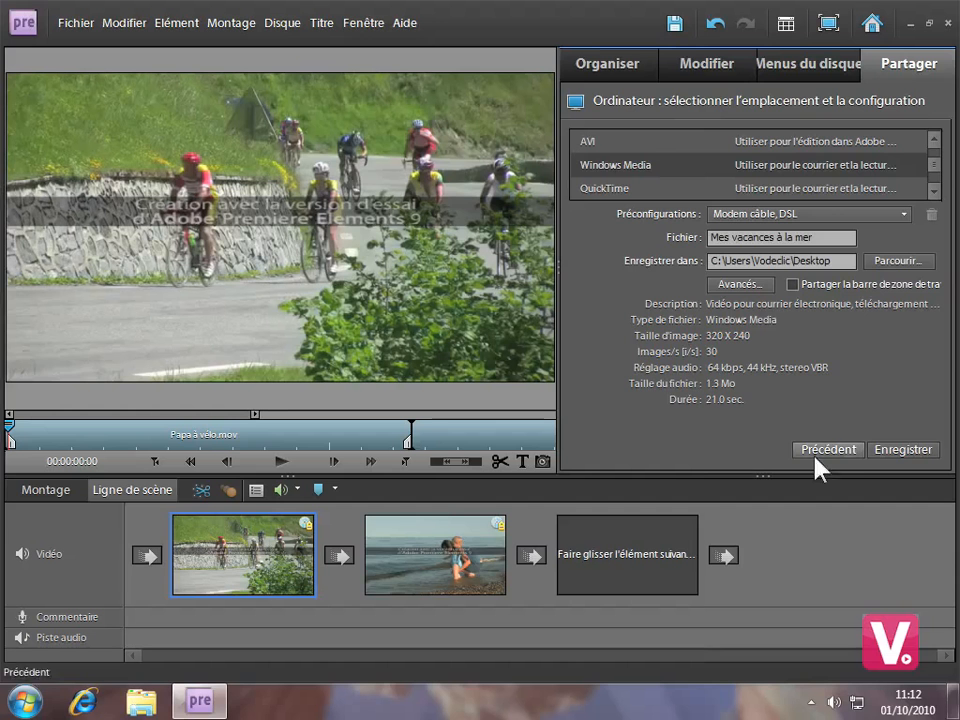
click(883, 452)
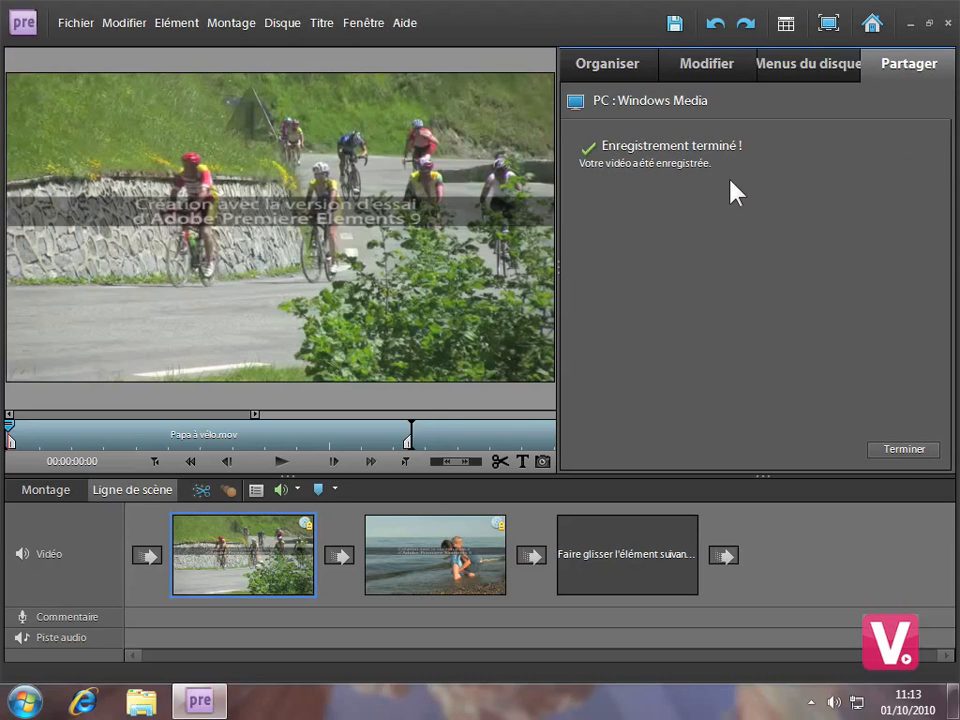
click(911, 450)
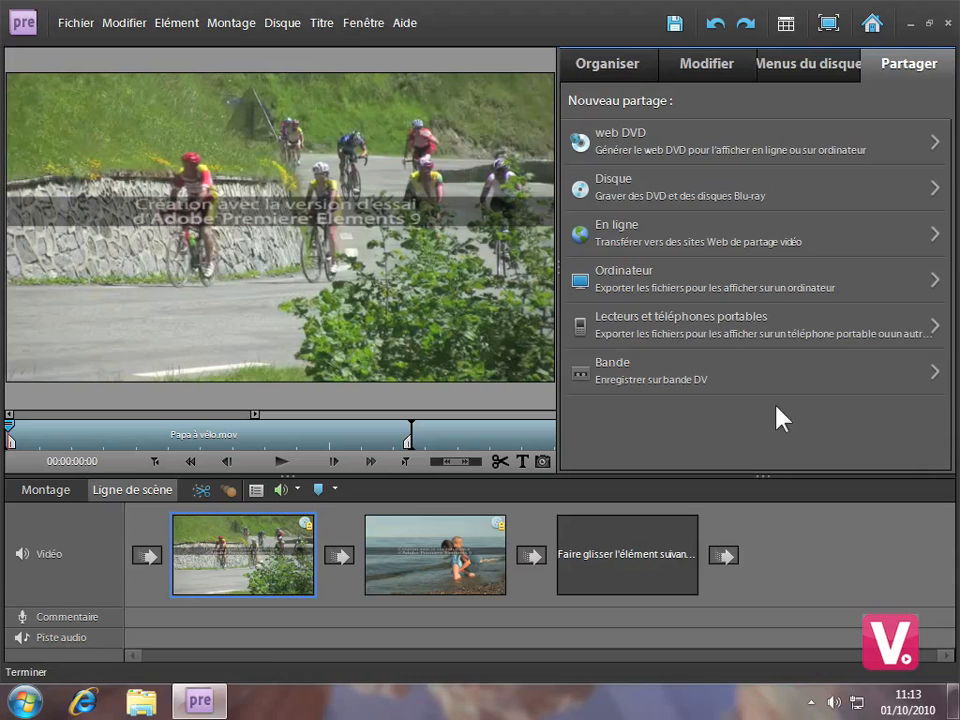
Examine the device formats offered for portable players and phones, and return to the list of sharing options
click(616, 316)
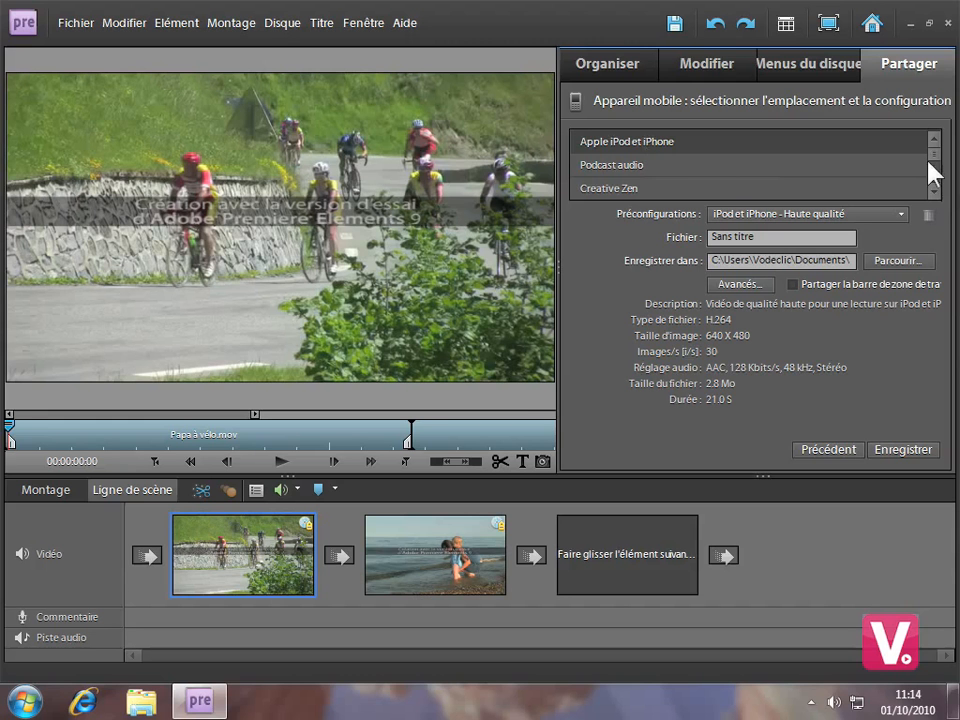
drag(936, 168, 932, 186)
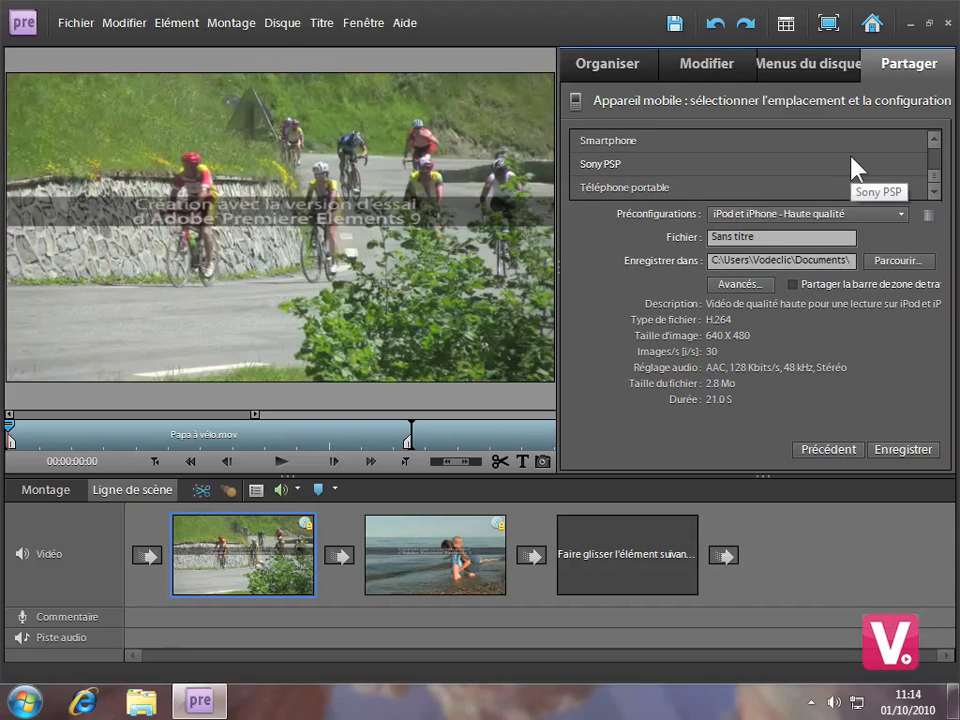
drag(930, 189, 778, 150)
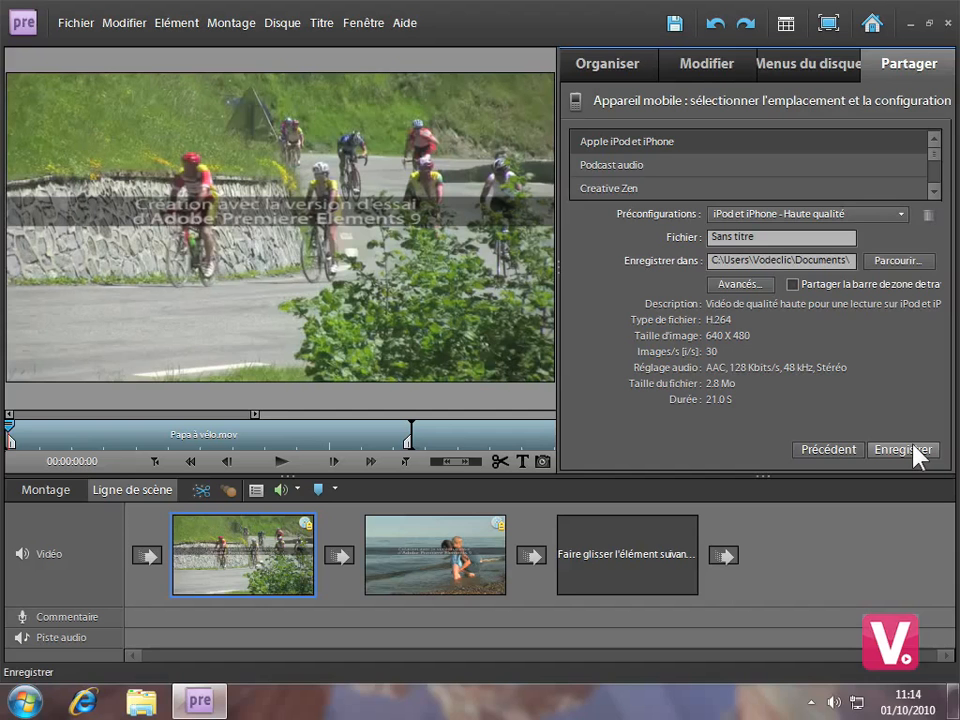
click(839, 452)
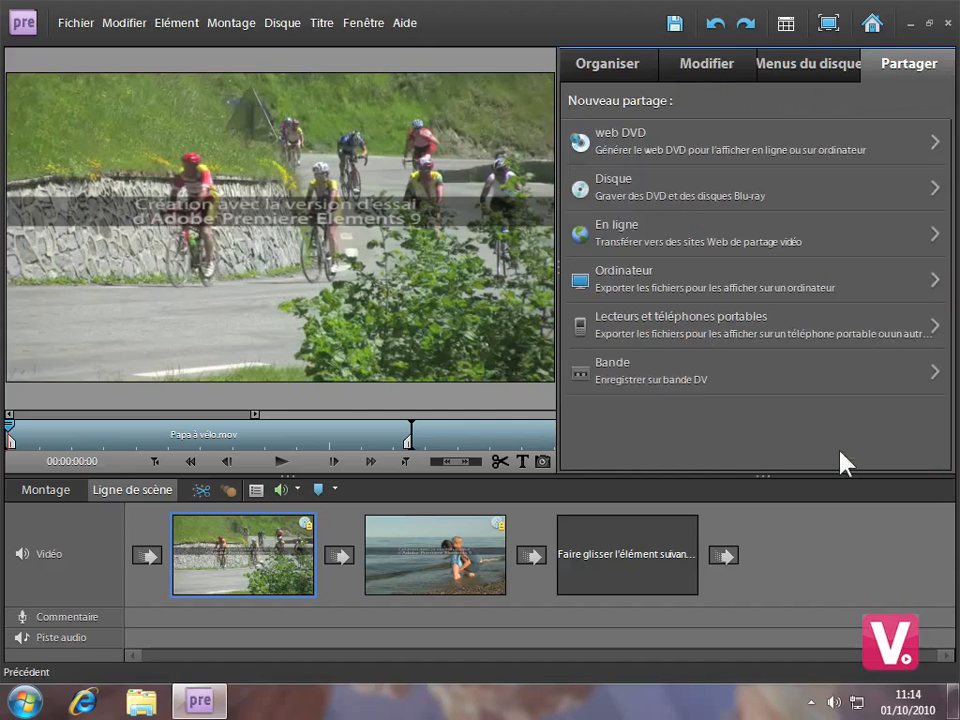